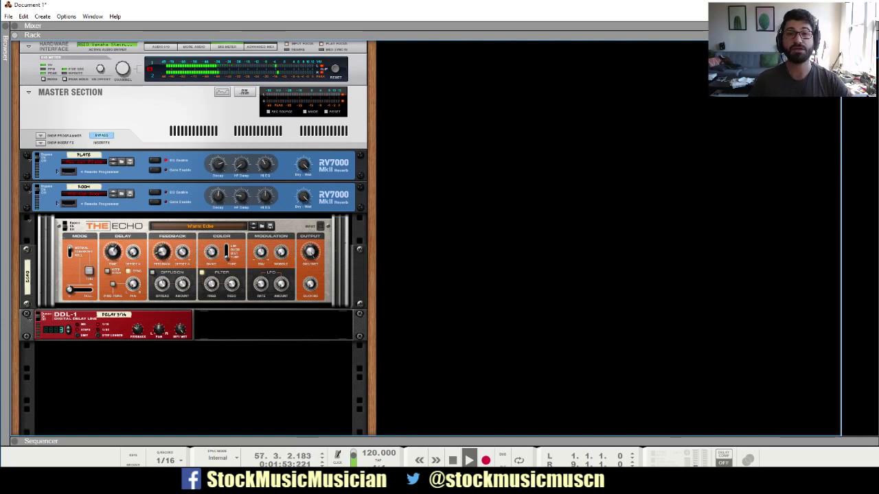
Create a Kontakt 5 16out instrument from the Native Instruments devices in the empty rack area
right_click(490, 100)
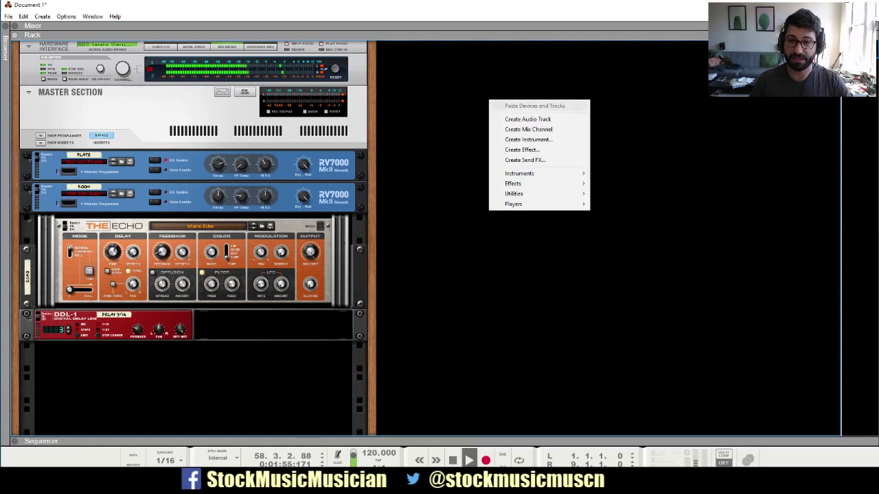
mouse_move(535, 173)
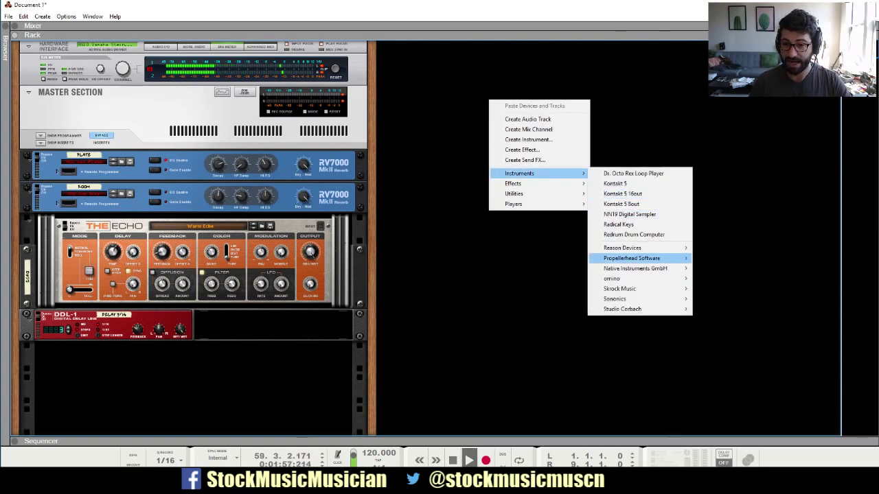
mouse_move(635, 269)
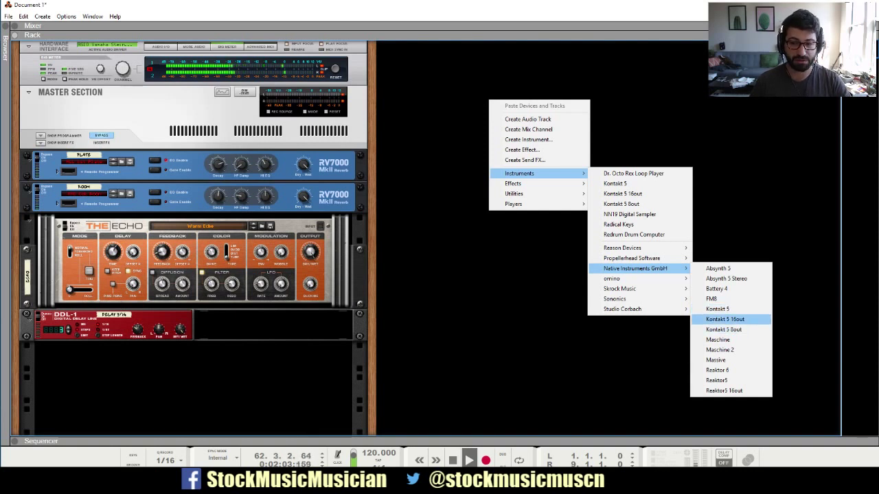
click(725, 320)
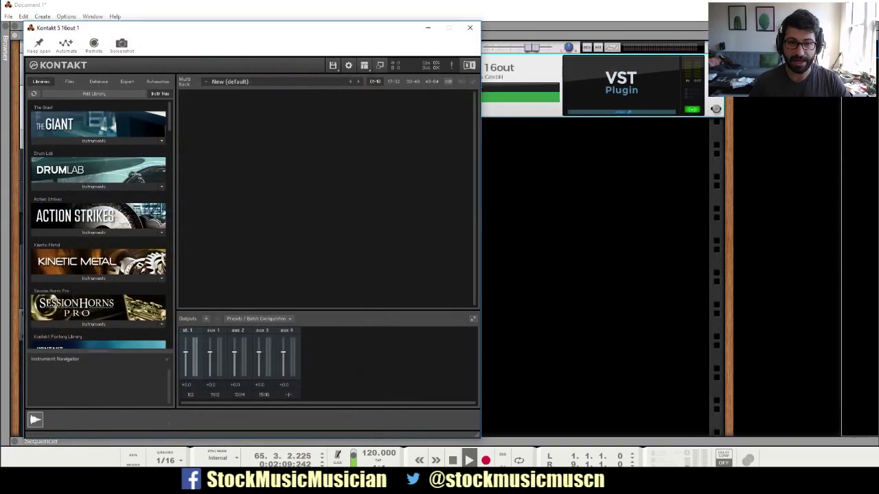
Load the Garage Kit - Full instrument from the Studio Drummer library into Kontakt
scroll(98, 224, down, 2)
scroll(98, 224, down, 10)
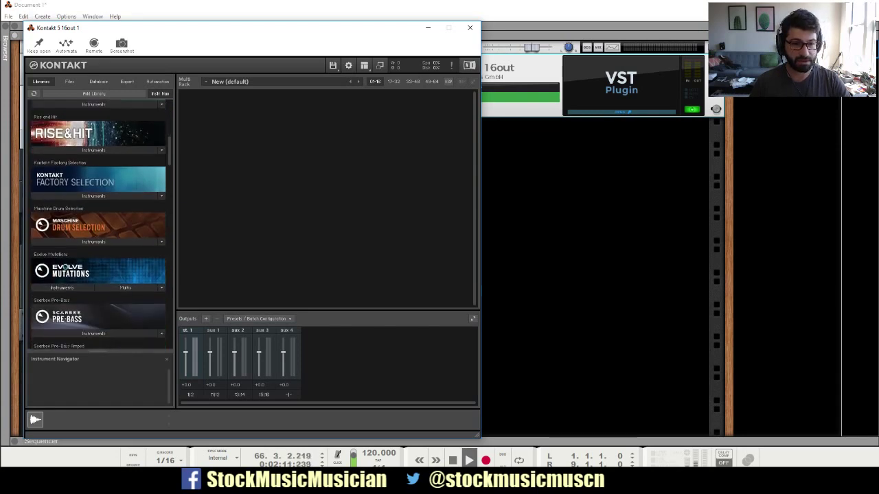
scroll(98, 224, down, 8)
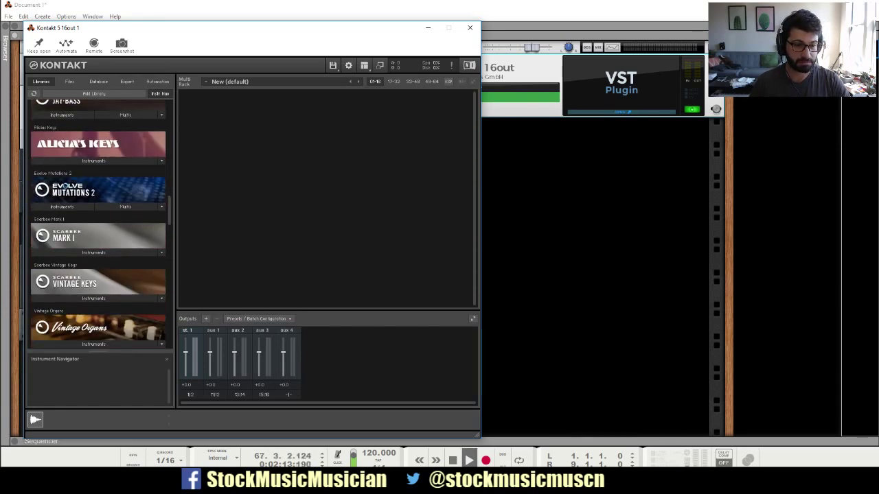
scroll(98, 224, down, 3)
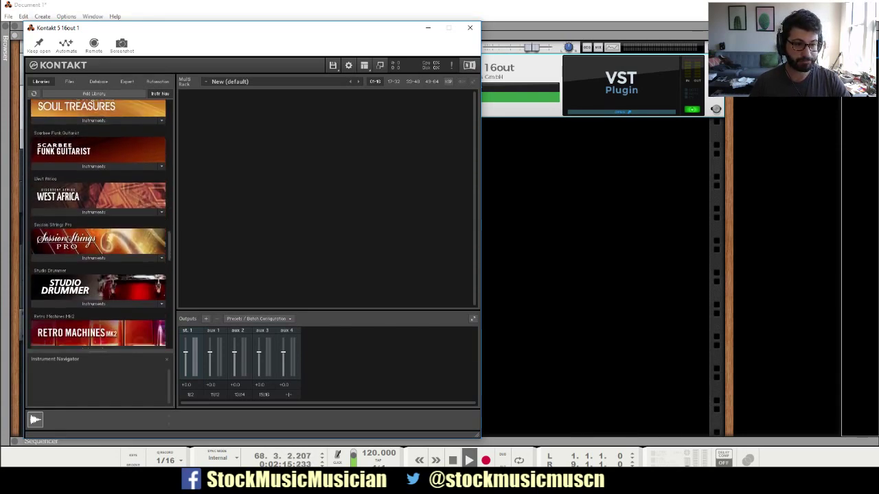
click(93, 276)
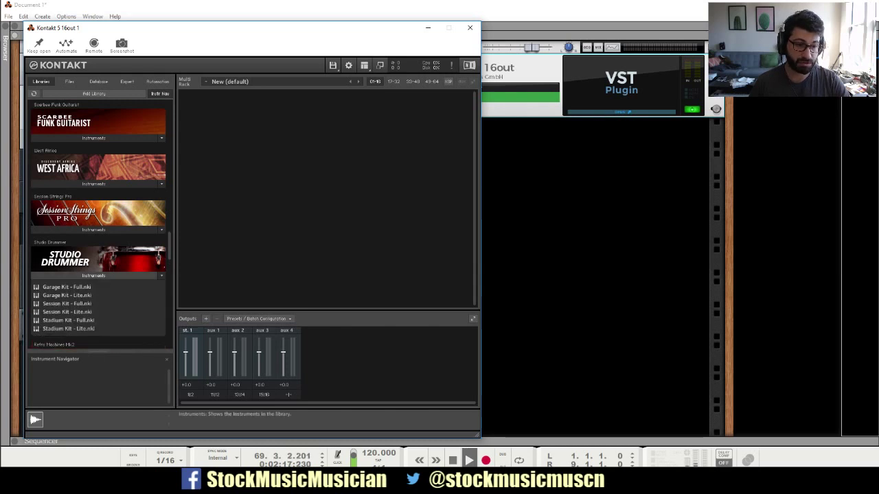
double_click(66, 287)
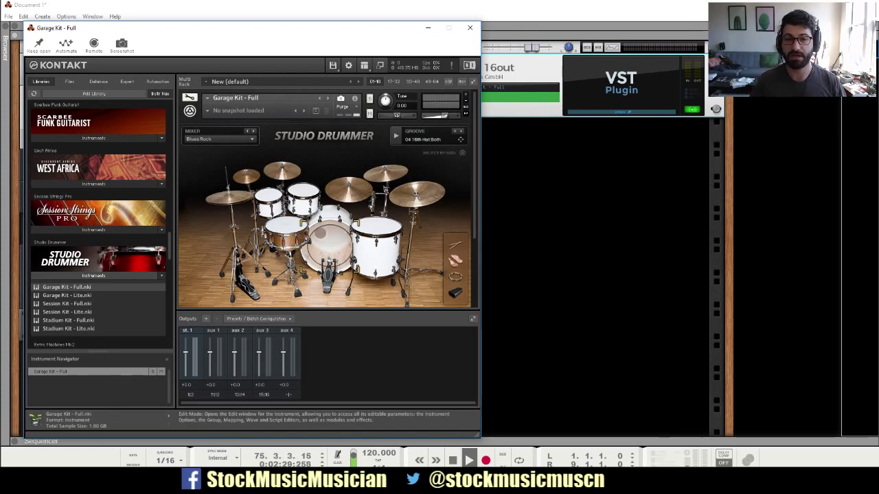
Hide Kontakt's Outputs section and show it again
click(364, 65)
click(374, 102)
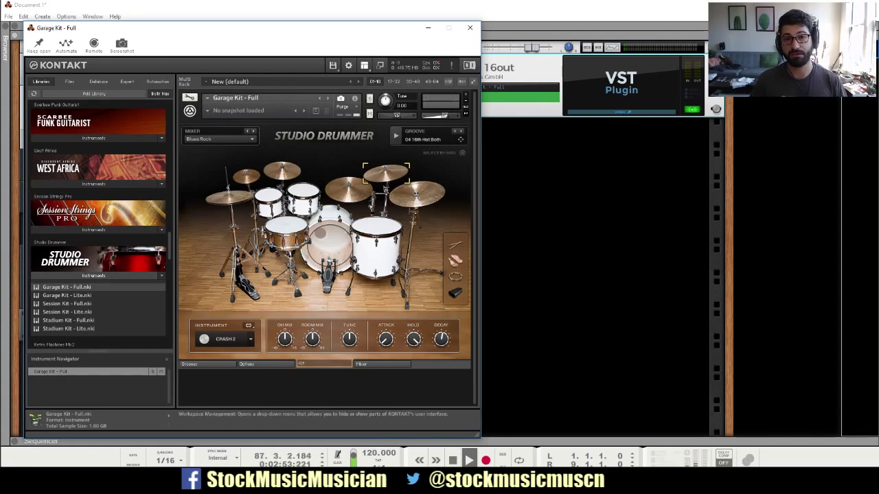
click(364, 65)
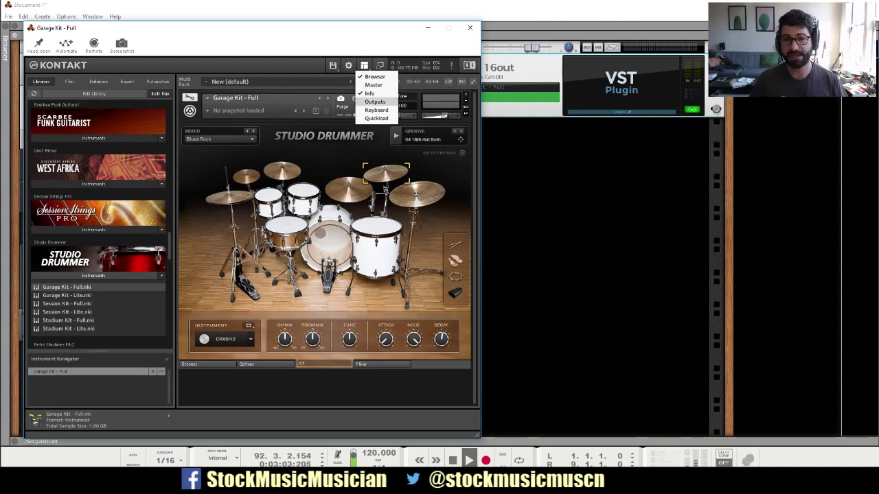
click(374, 101)
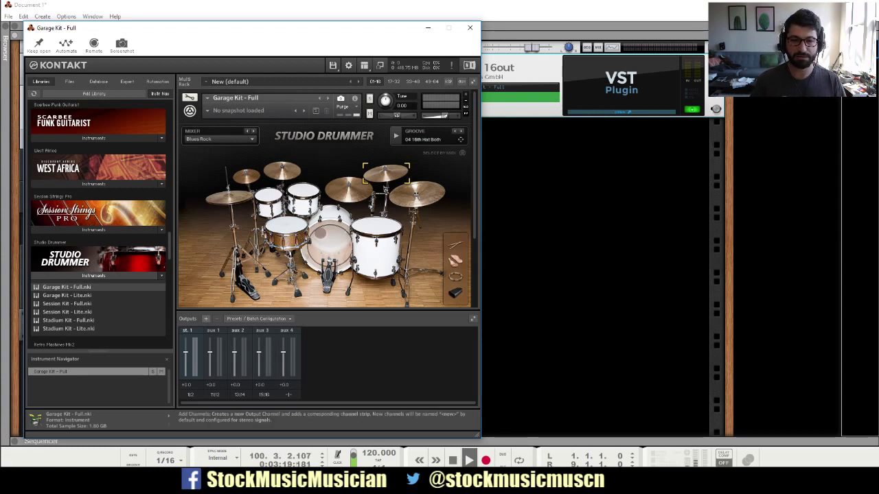
Add seven 2-channel Kontakt outputs starting at Kt. aux 1 [1] as the default configuration, and hide the Outputs section
click(206, 318)
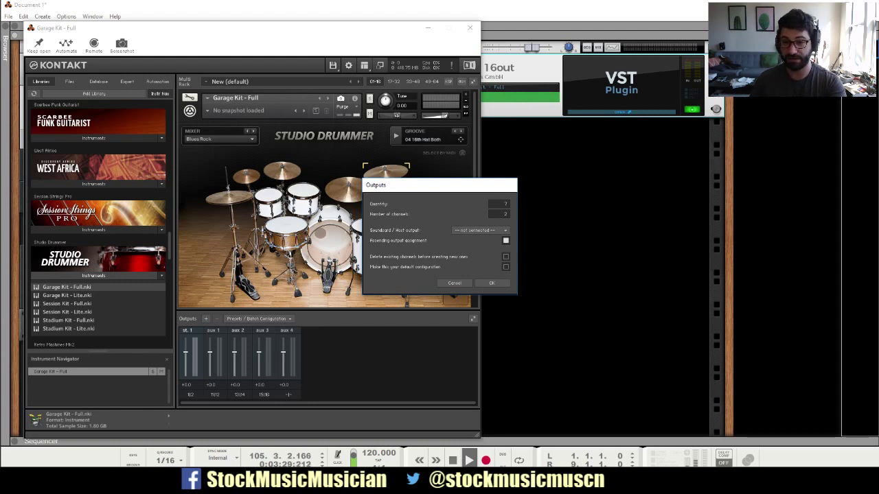
click(479, 230)
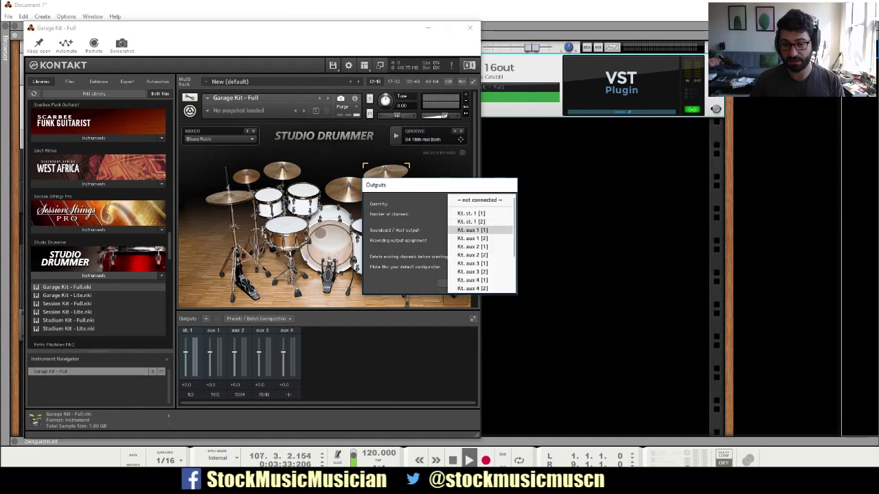
key(Return)
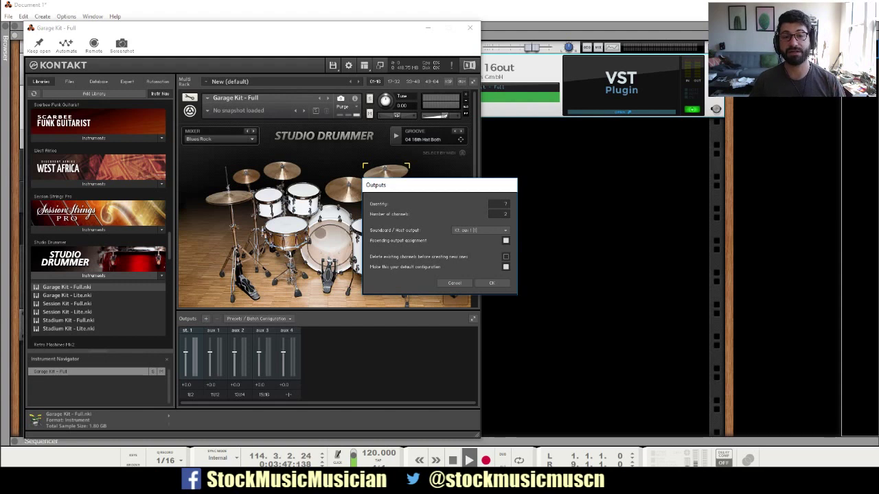
click(492, 283)
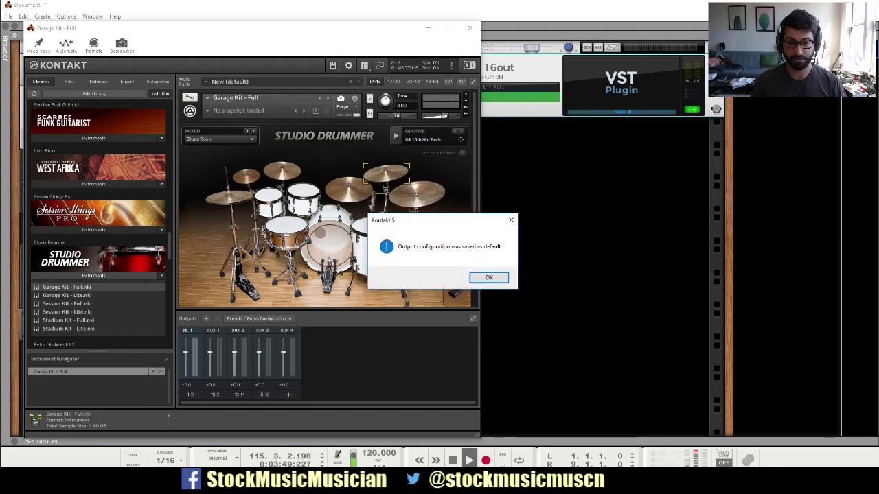
click(489, 277)
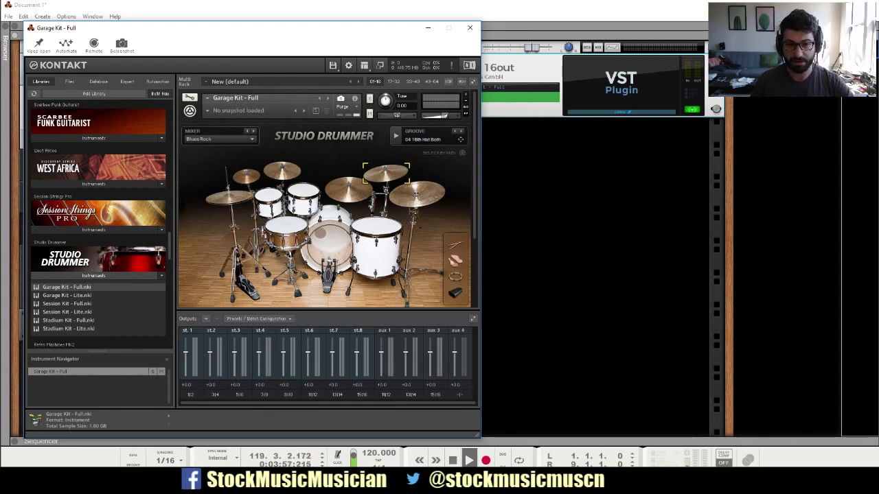
click(363, 65)
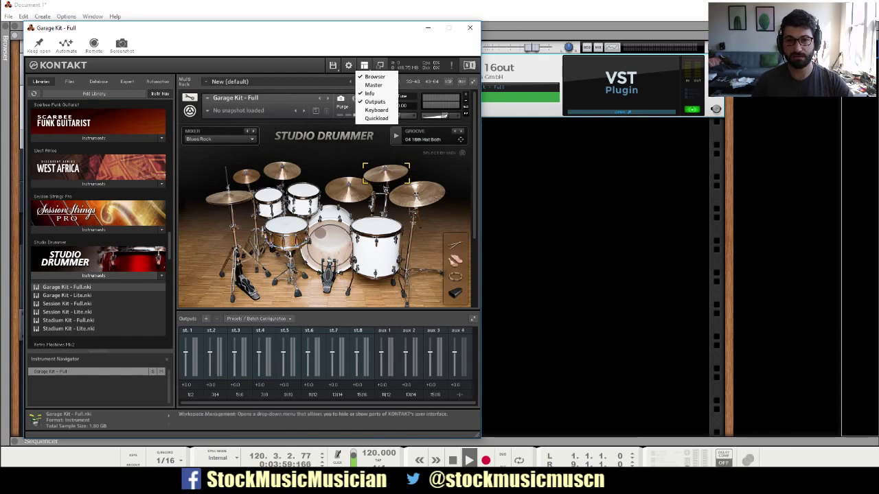
click(374, 101)
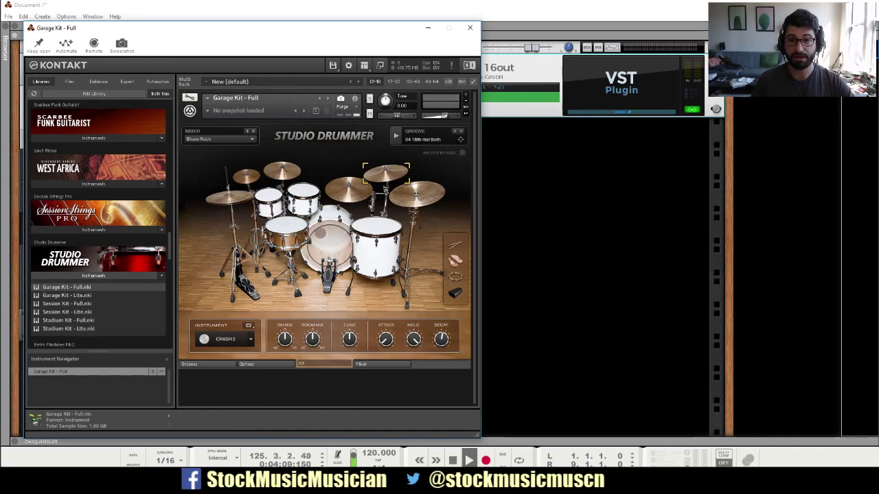
Delete the Kontakt 5 16out device from the rack
click(596, 275)
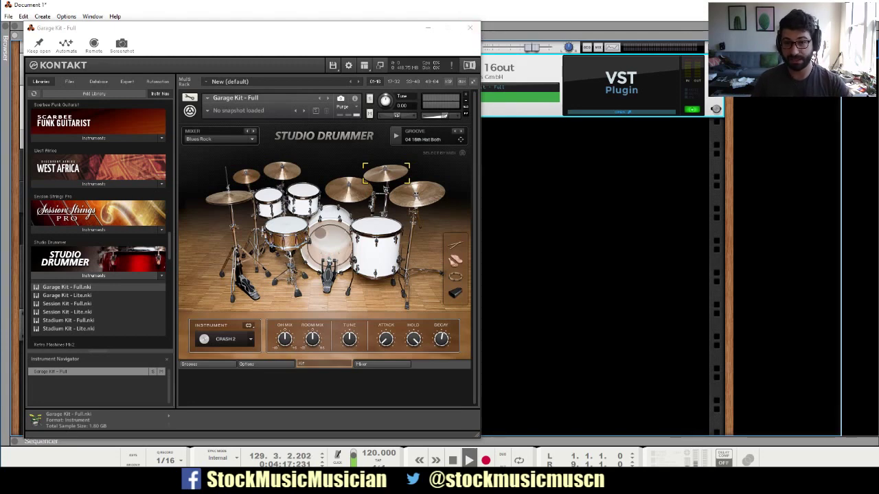
key(Delete)
key(Escape)
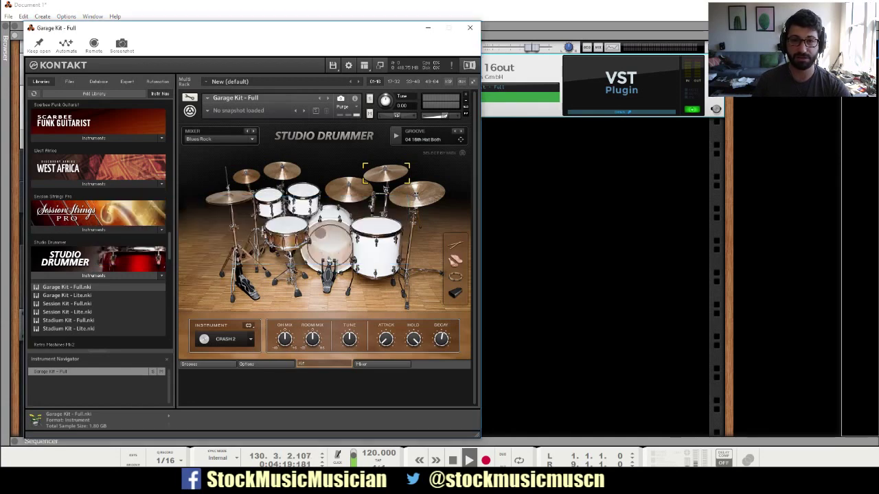
key(alt+Tab)
key(alt+Tab)
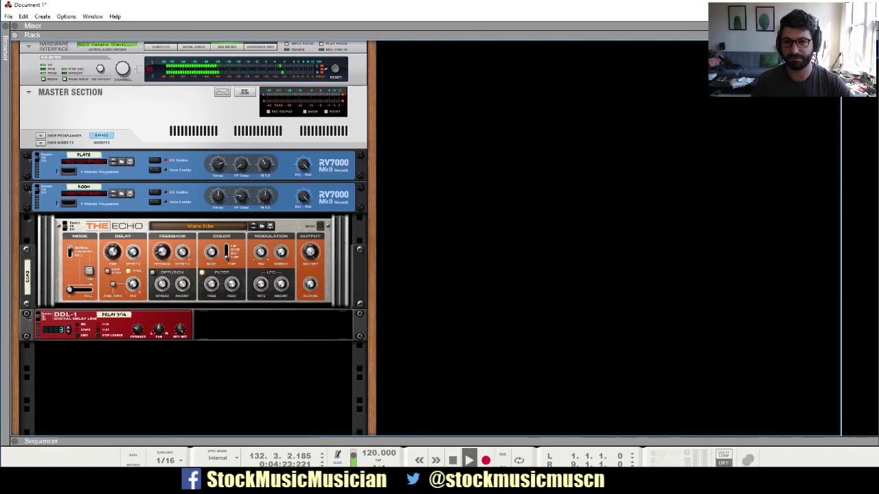
Create a fresh Kontakt 5 16out instrument in the rack to replace the deleted one
right_click(448, 87)
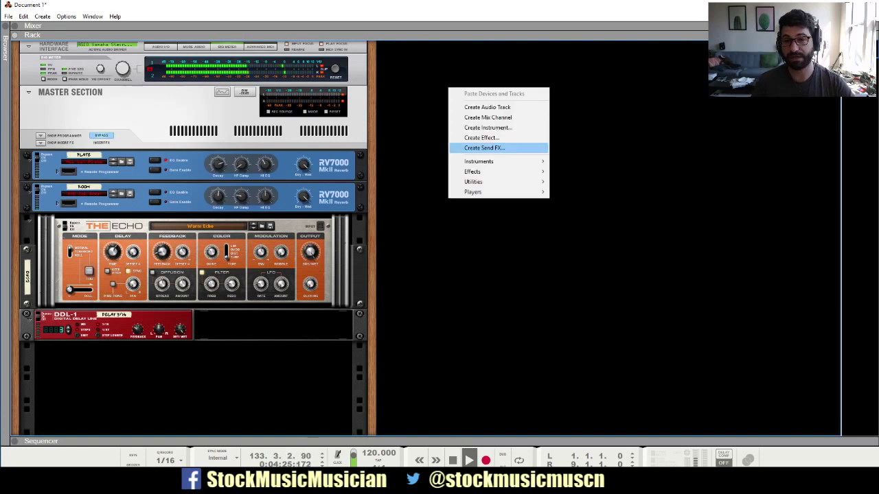
mouse_move(479, 162)
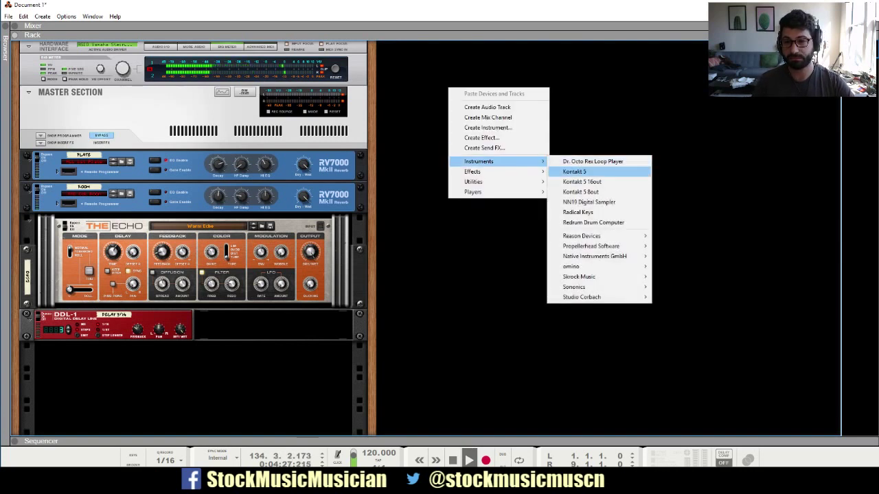
click(583, 182)
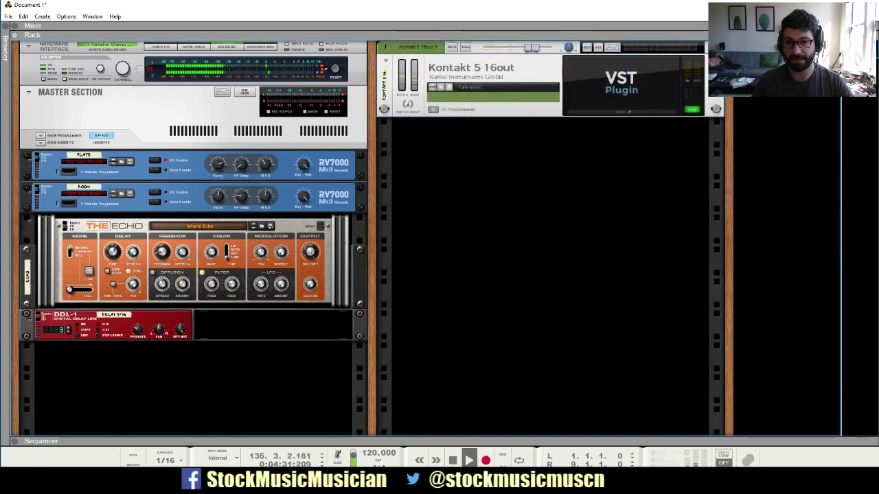
Create three mix channels below the Kontakt 5 16out device
right_click(473, 161)
click(511, 189)
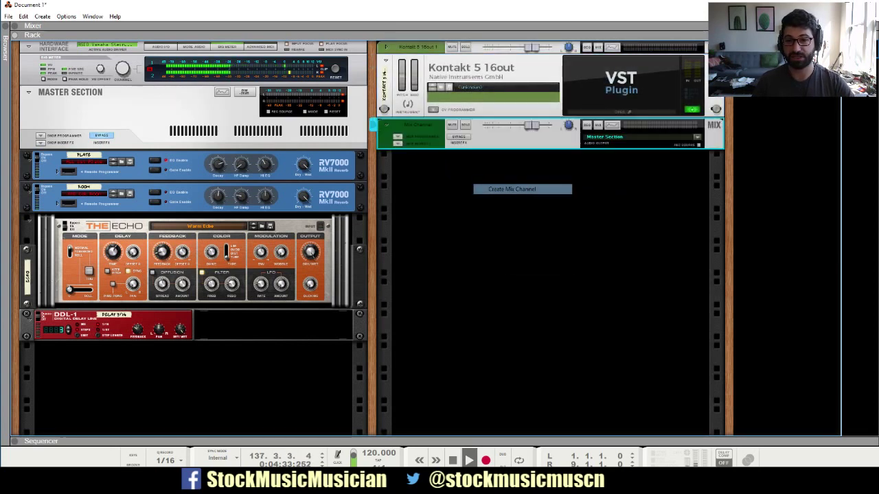
right_click(480, 212)
click(518, 240)
right_click(511, 241)
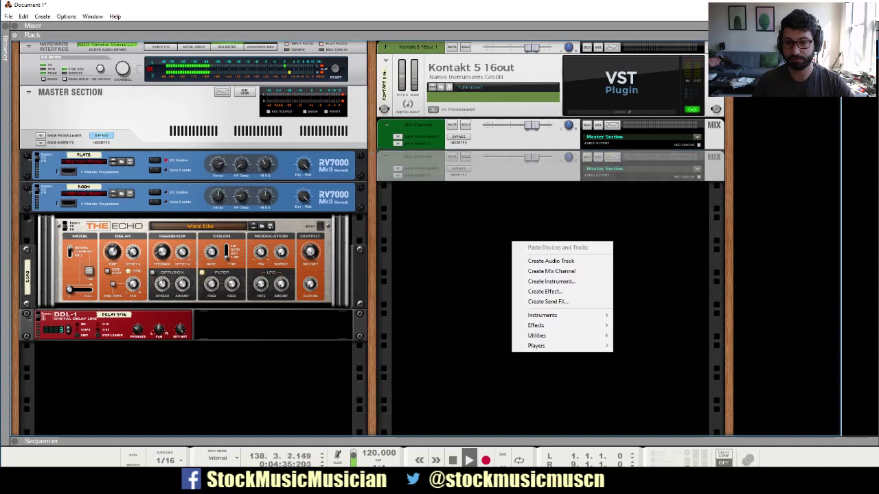
click(542, 270)
Rename the first mix channel Kick and the second one Snare
double_click(418, 125)
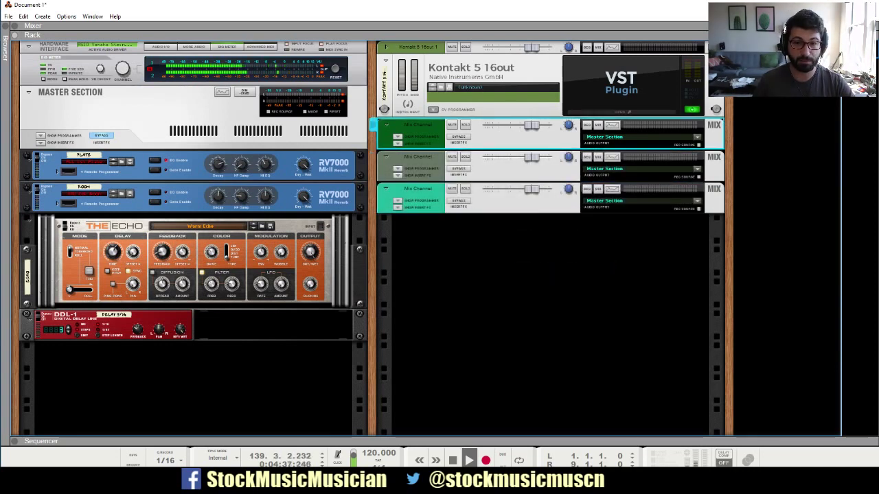
text(kick)
key(Return)
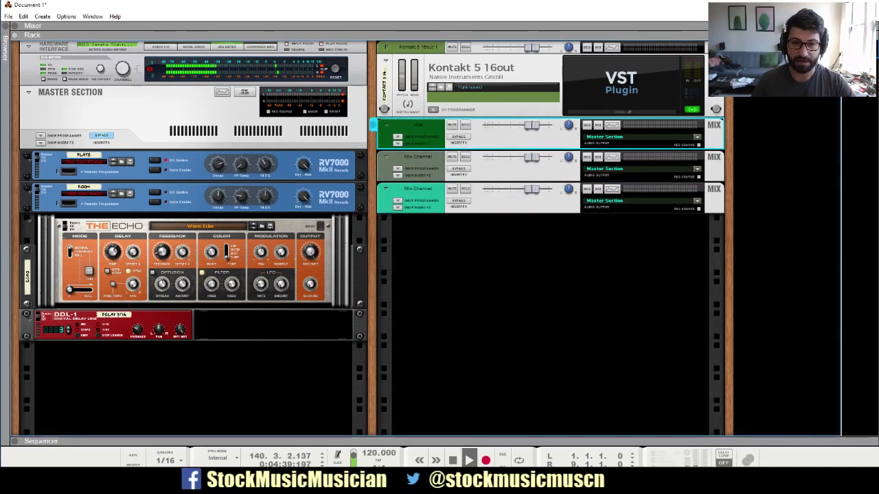
double_click(415, 156)
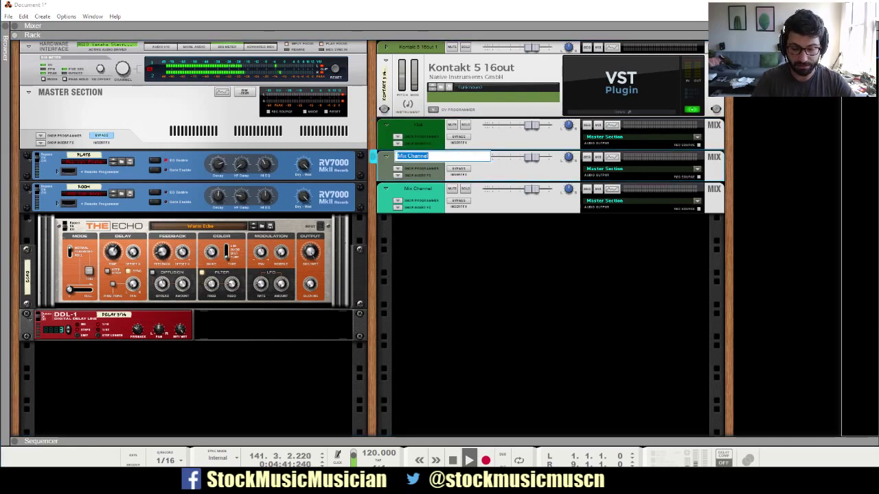
text(Snare)
key(Return)
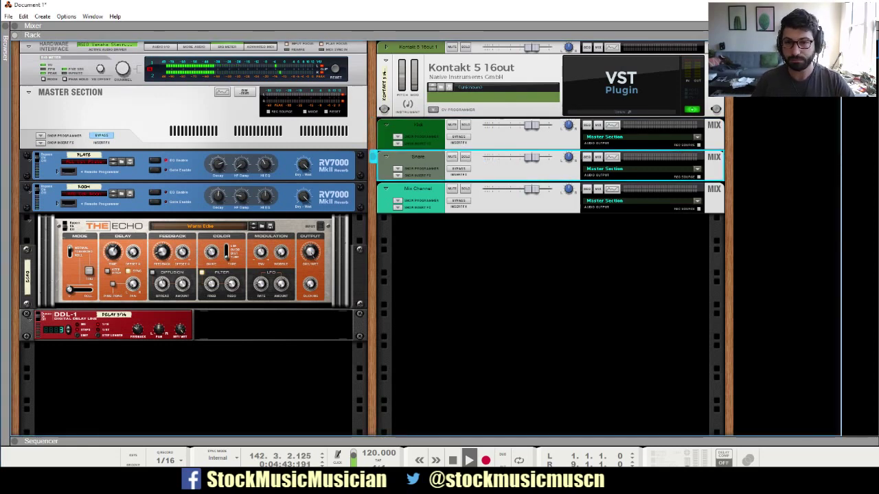
On the rack's rear, cable Kontakt's optional audio outputs 3/4 to Kick, 5/6 to Snare and 7/8 to the third mix channel
key(Tab)
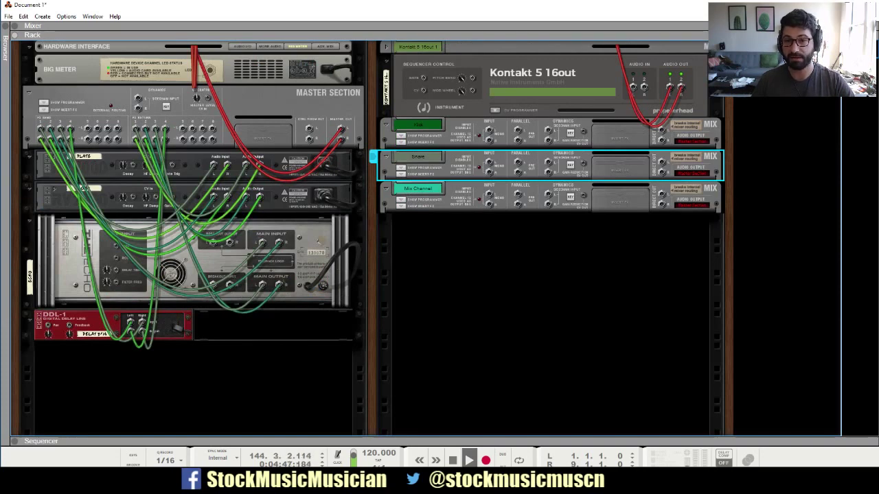
click(373, 61)
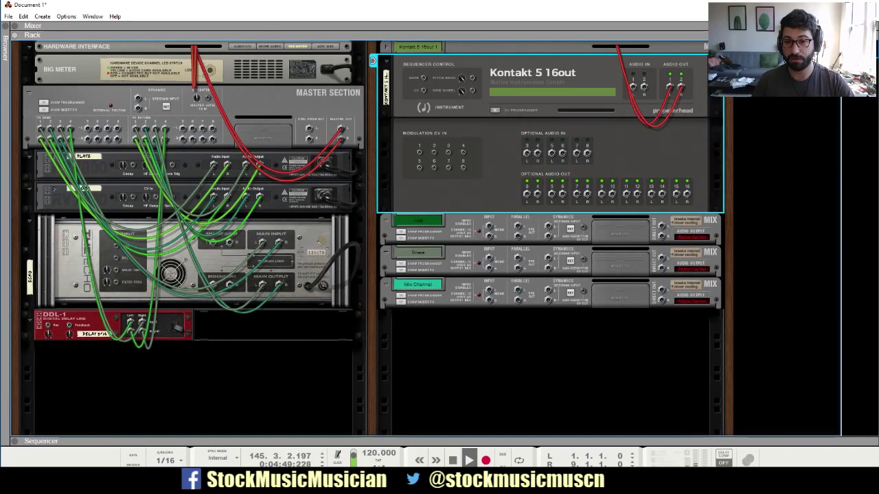
drag(527, 194, 489, 259)
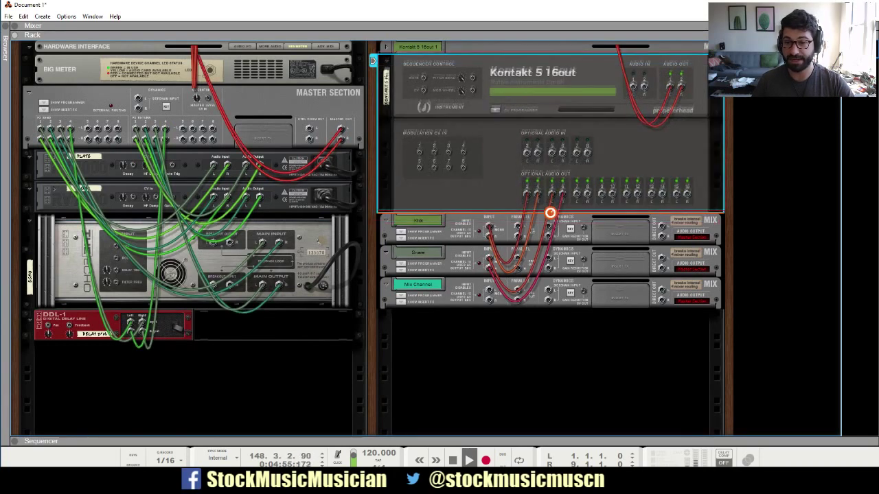
drag(576, 194, 489, 293)
key(Tab)
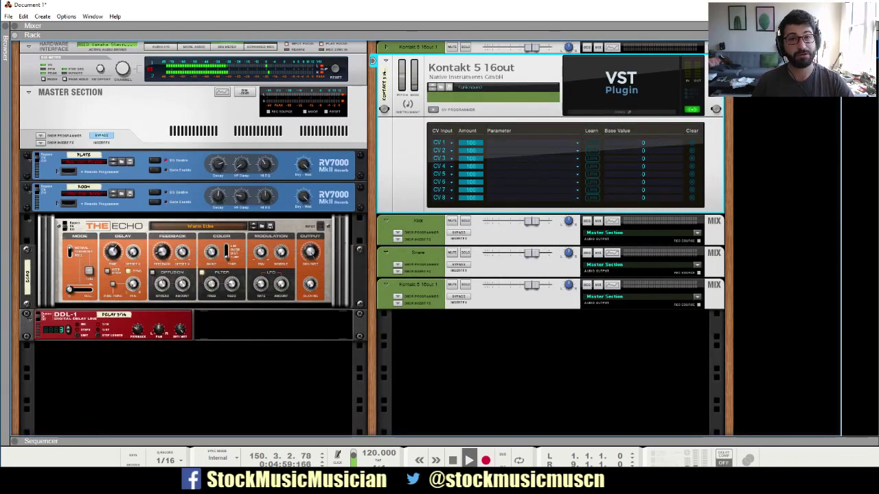
Open the Kontakt 5 16out interface and load Garage Kit - Lite from the Studio Drummer library
click(621, 112)
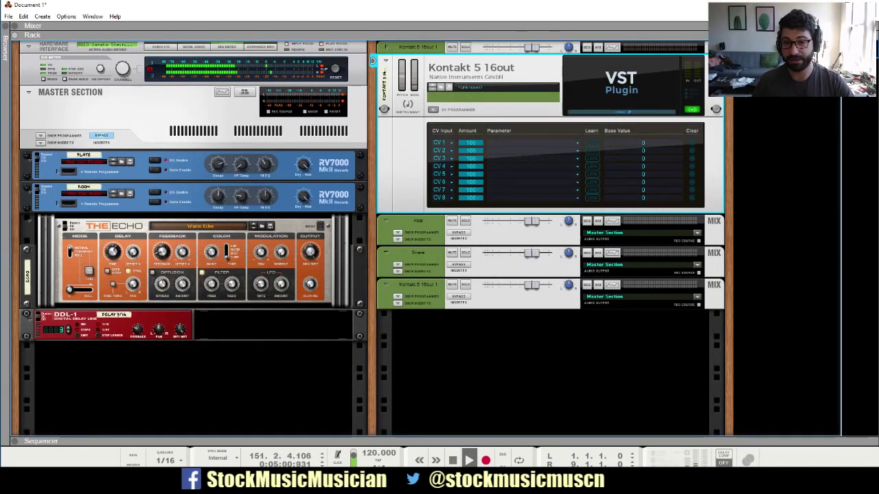
scroll(98, 226, down, 15)
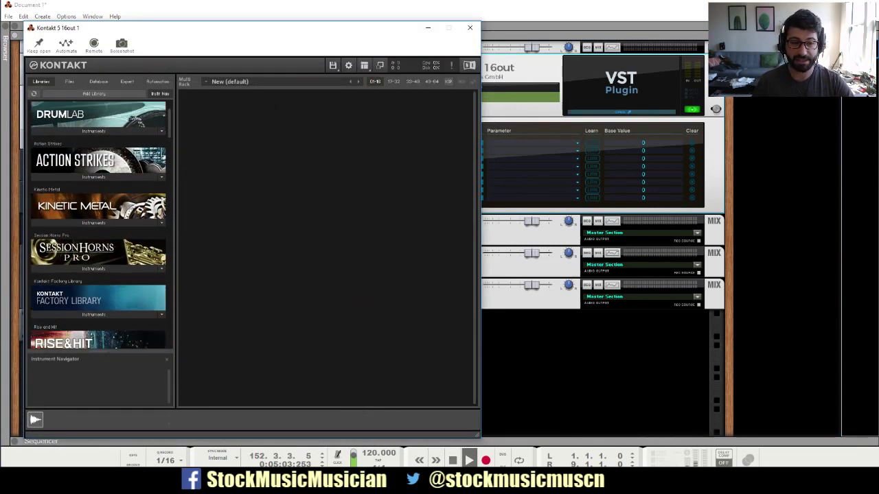
scroll(99, 226, down, 3)
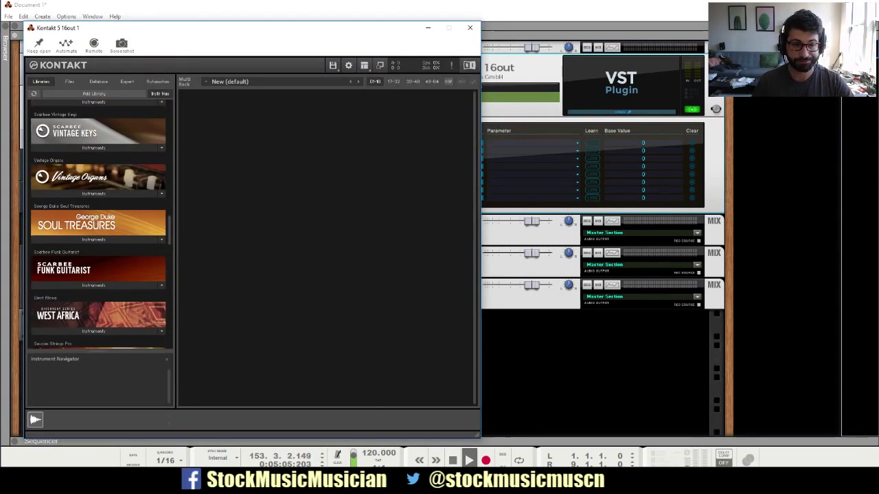
scroll(98, 226, down, 3)
click(94, 255)
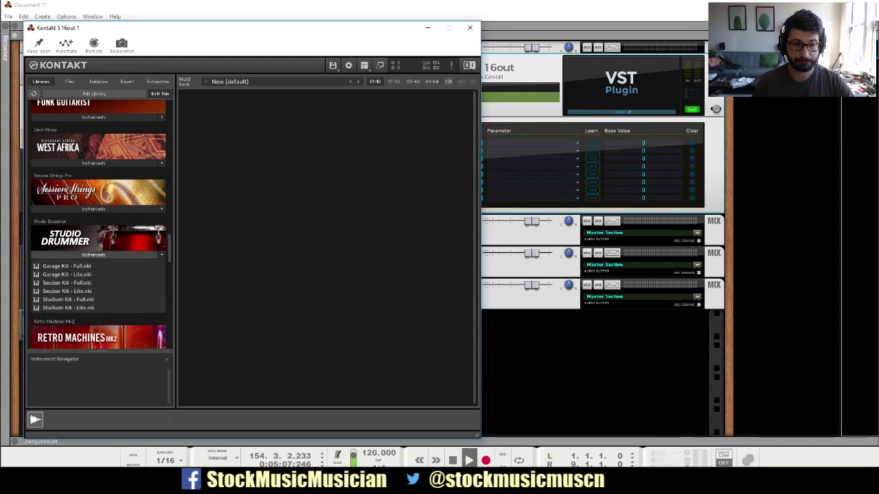
double_click(68, 275)
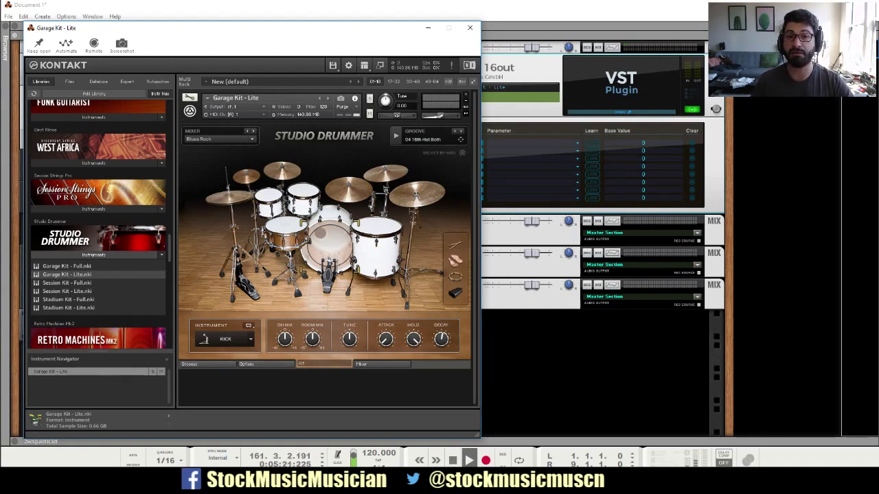
In the drum kit's mixer, set the Kick channel's output to st.2 in its channel settings
click(377, 364)
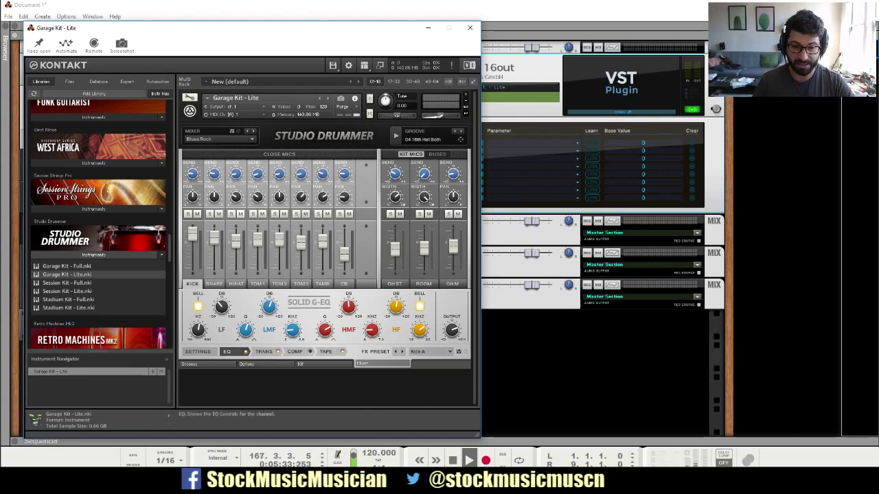
click(264, 352)
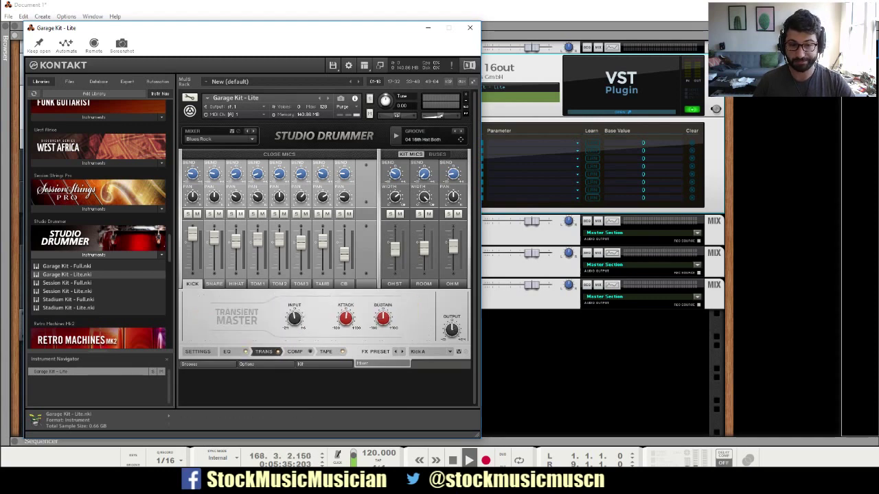
click(326, 352)
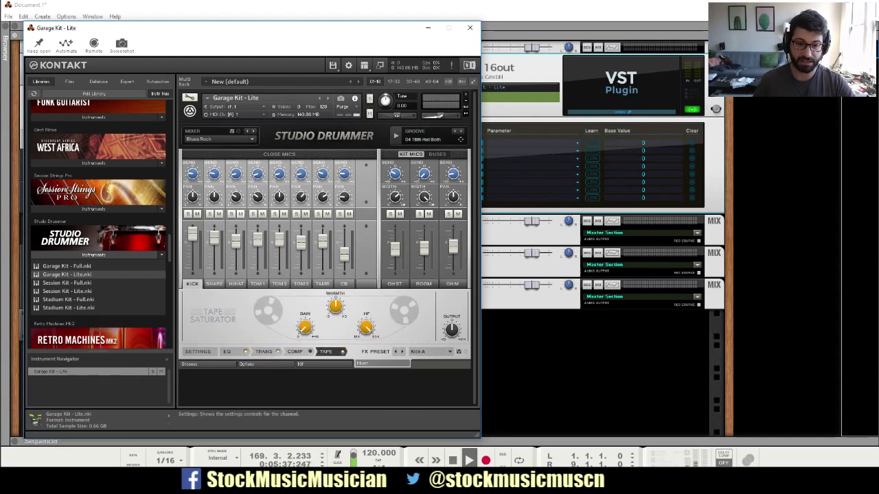
click(197, 351)
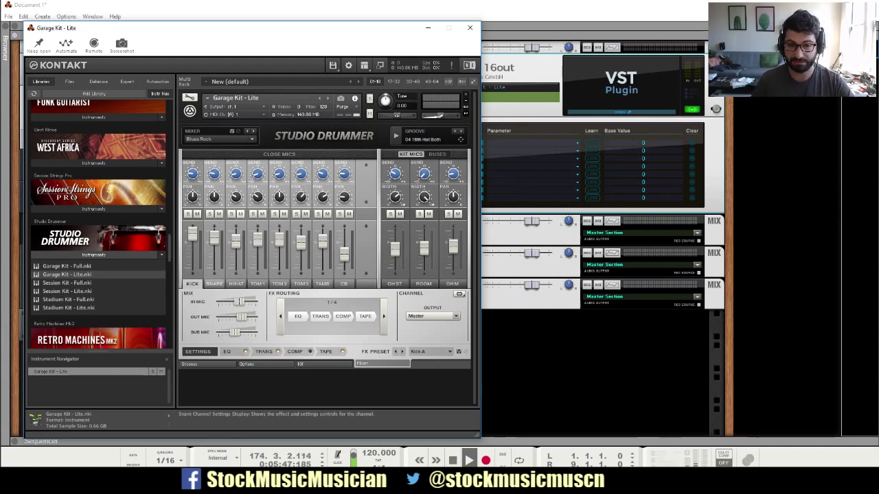
click(213, 284)
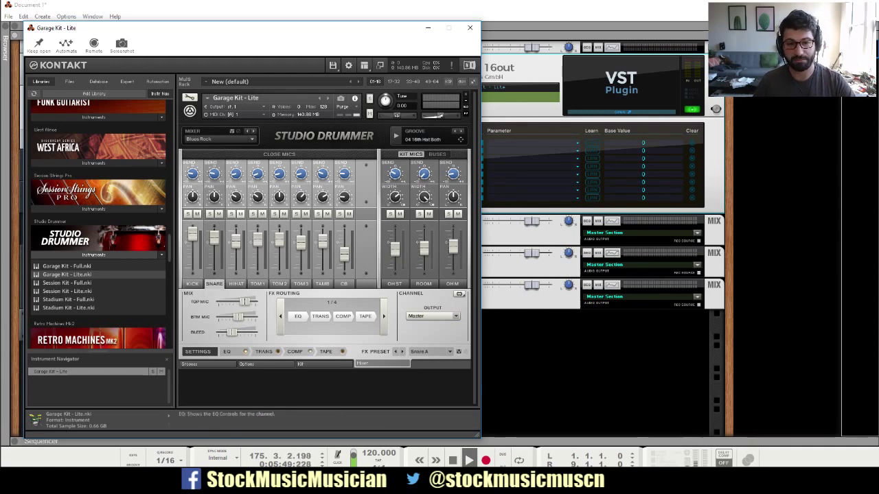
click(192, 283)
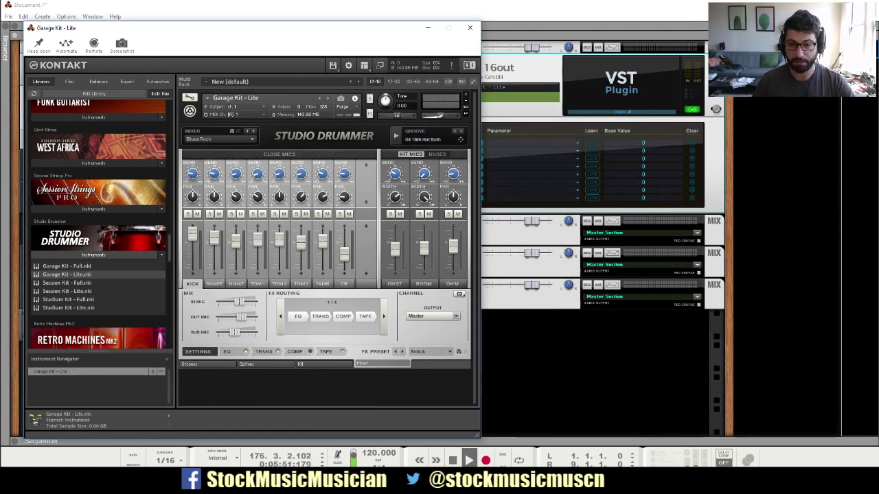
click(432, 316)
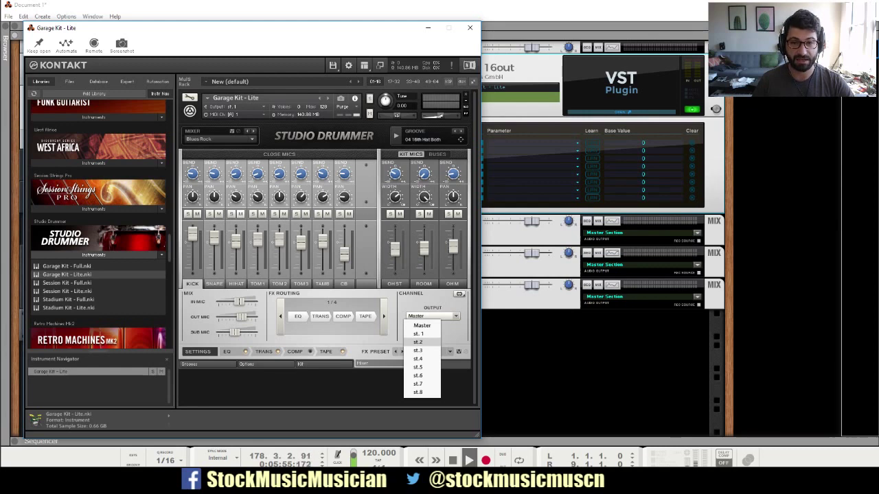
click(417, 342)
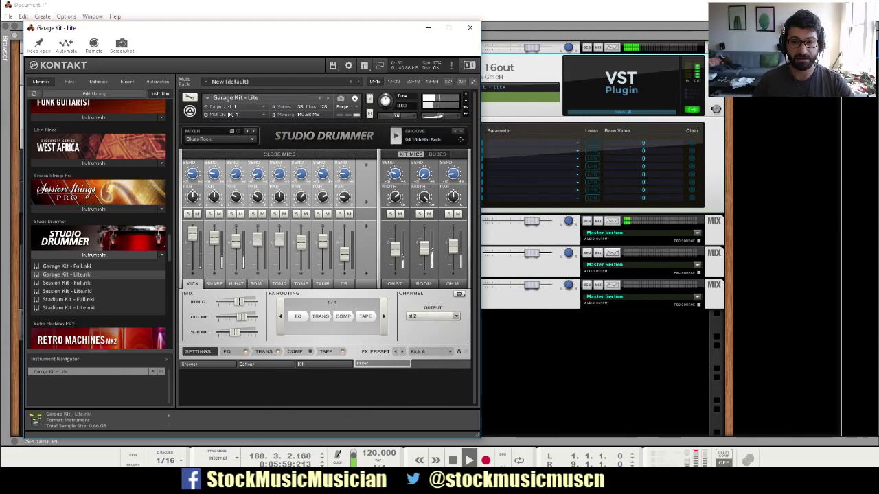
Solo the Kick mix channel in the rack and raise its level slightly, ending with playback stopped
click(509, 235)
click(465, 221)
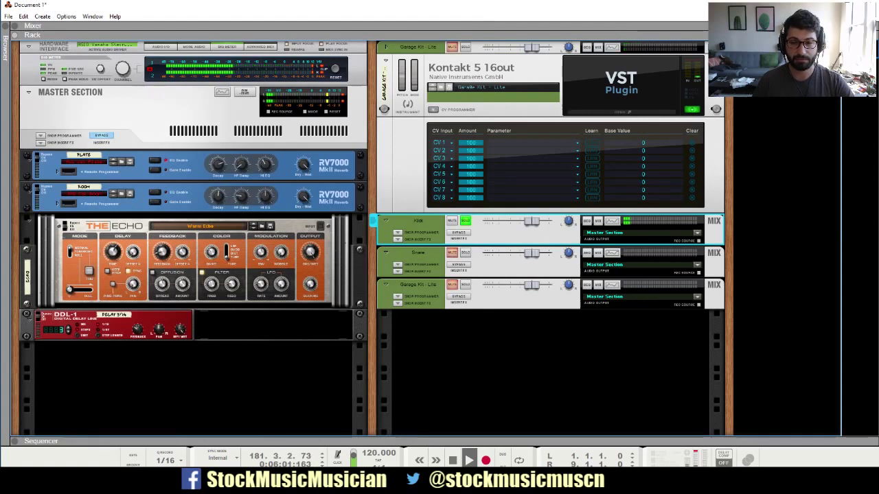
drag(532, 221, 537, 221)
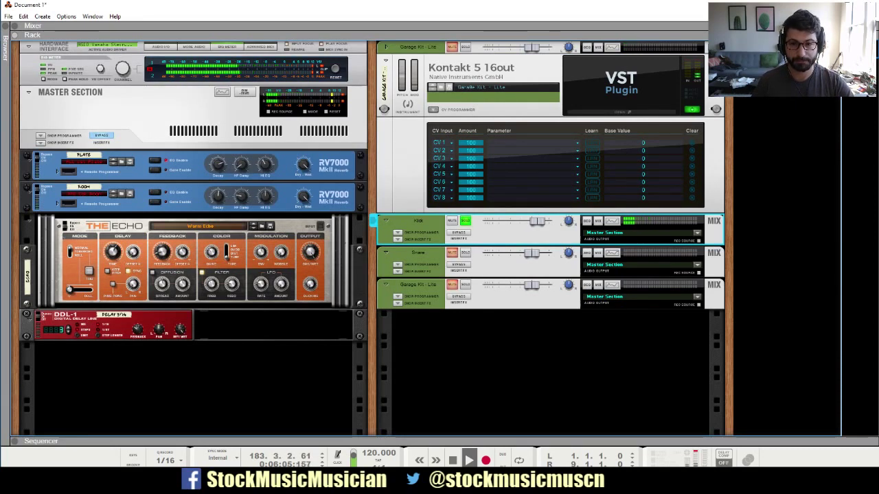
key(space)
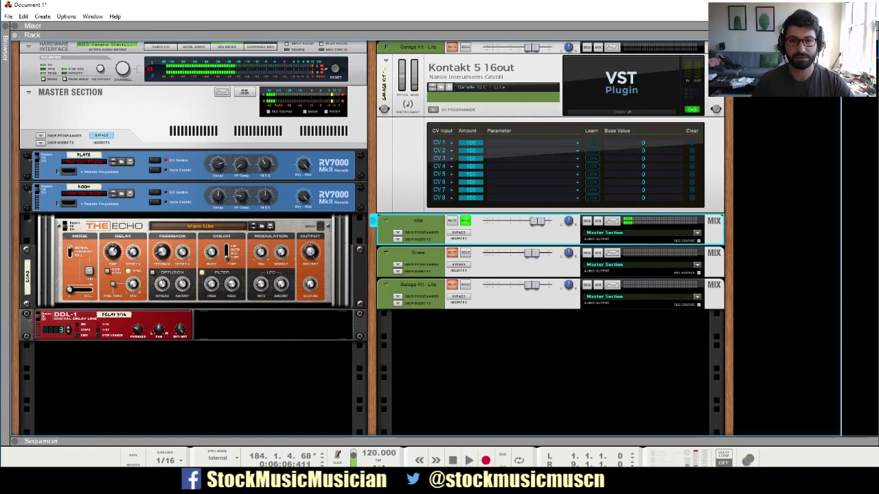
key(alt+Tab)
key(alt+Tab)
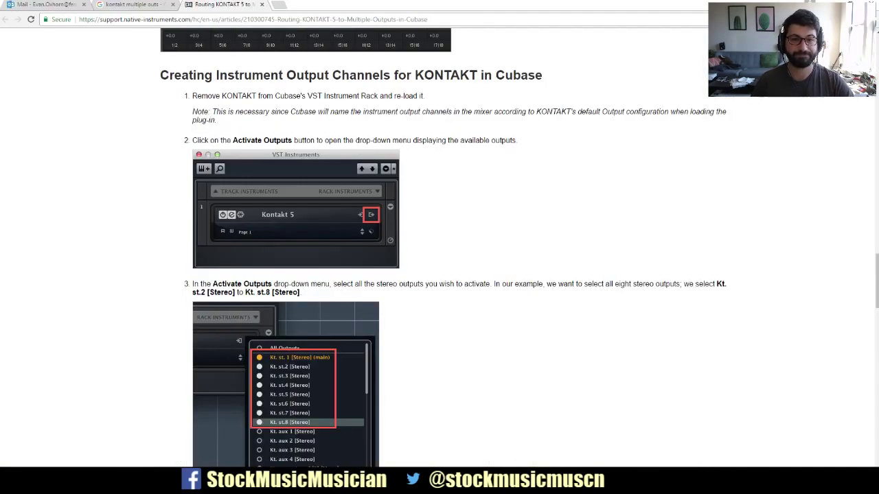
key(alt+Tab)
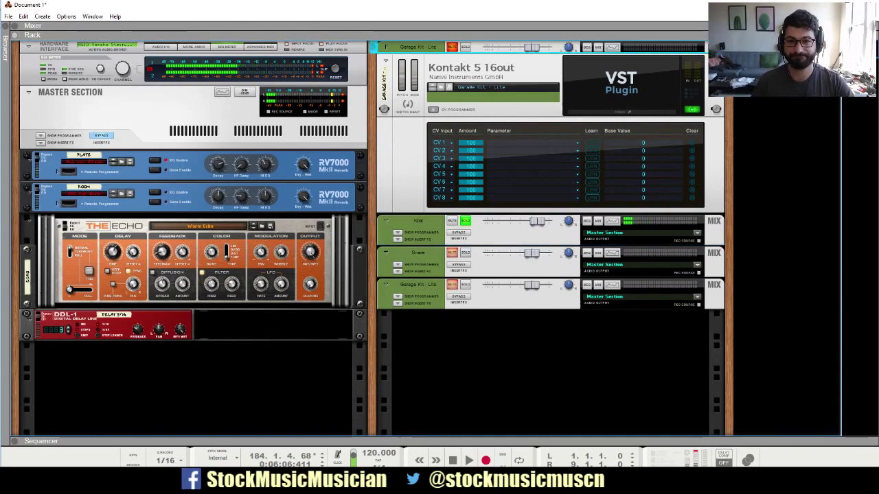
Unsolo the Kick mix channel and set the Snare's output to st.3 in the drum kit's mixer, closing Kontakt when done
click(466, 221)
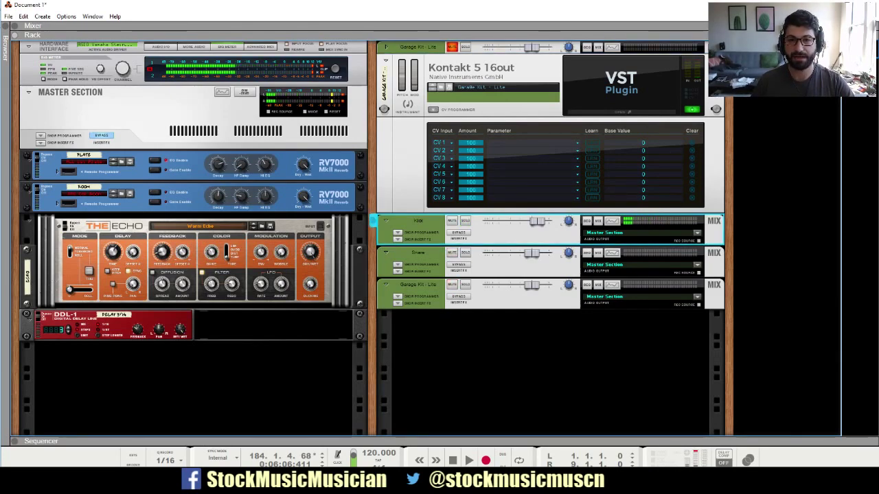
click(692, 109)
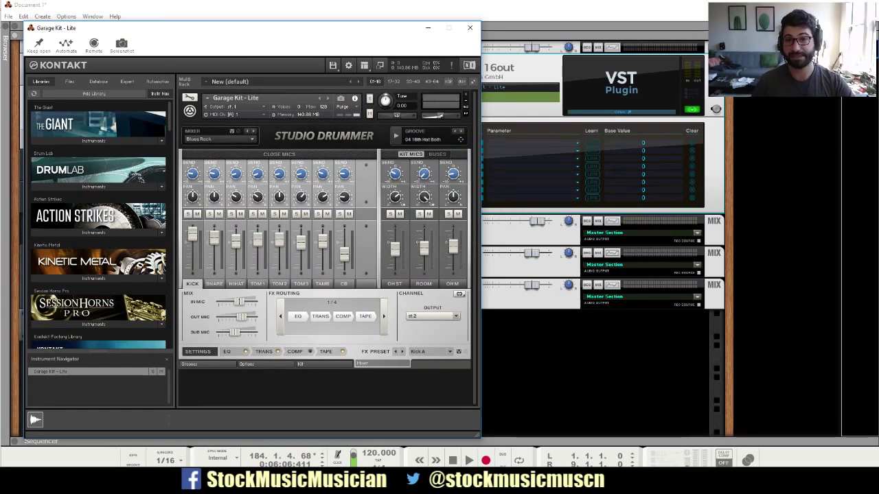
click(213, 284)
click(433, 316)
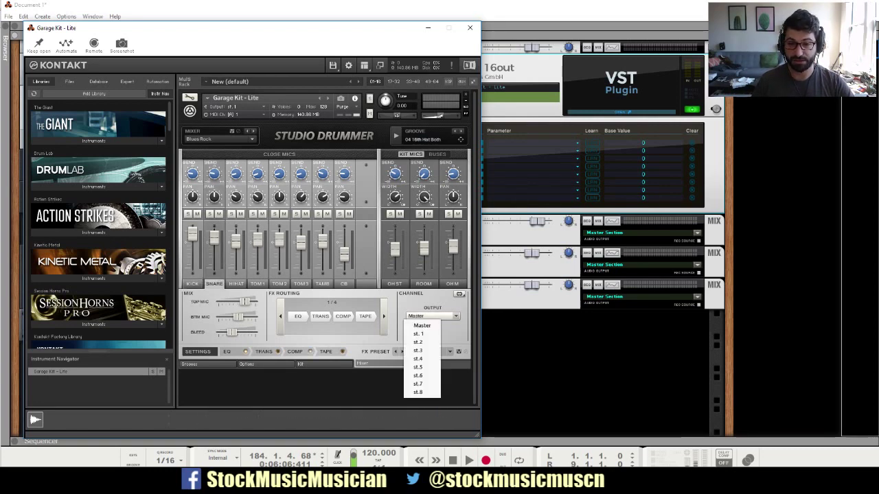
click(419, 350)
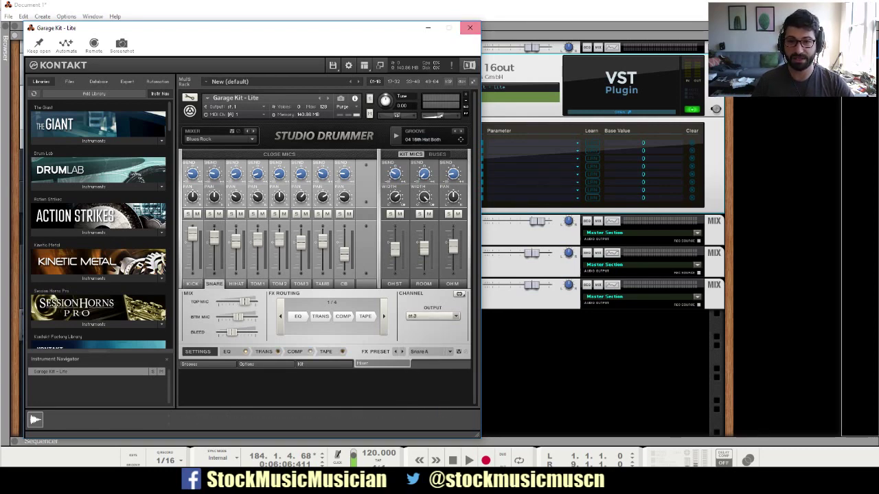
click(469, 28)
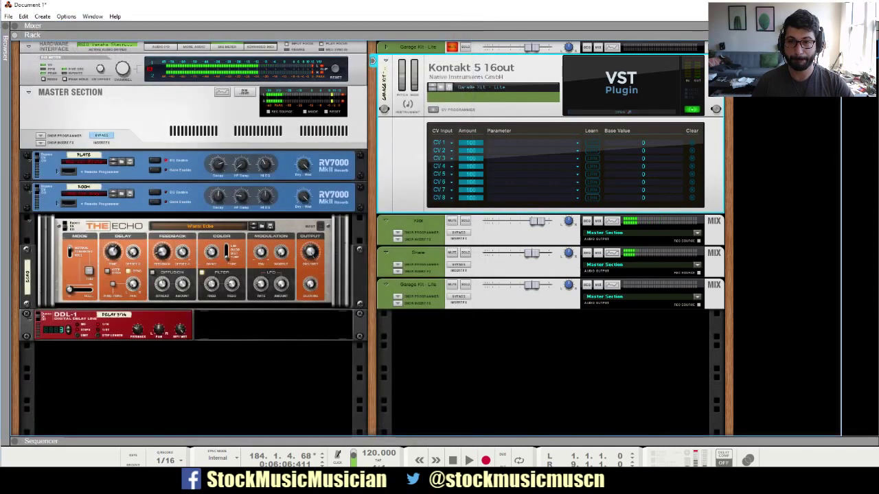
Hide Kontakt's CV programmer and mute the main Garage Kit channel above the device plus the Kick and Snare mix channels
click(370, 47)
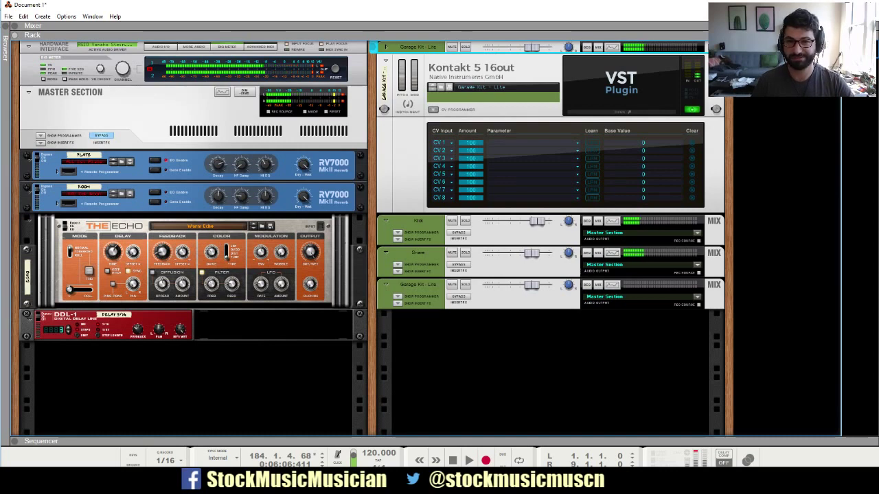
click(372, 61)
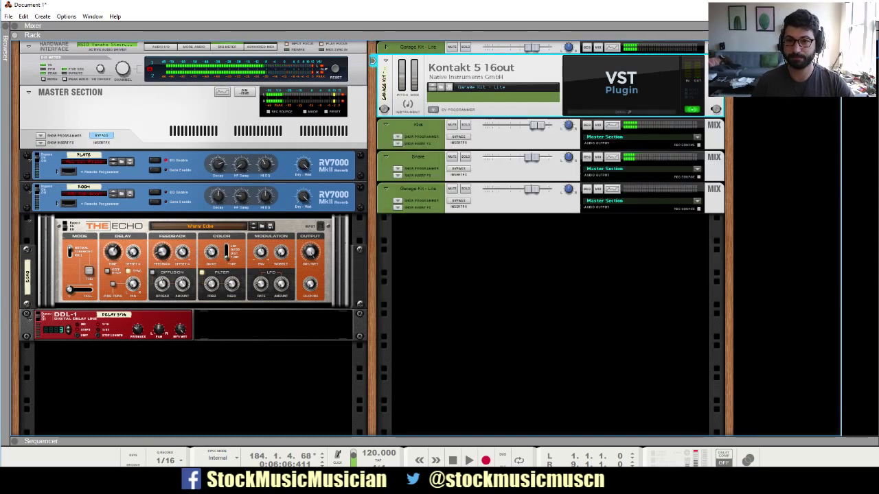
click(372, 46)
click(372, 125)
click(372, 156)
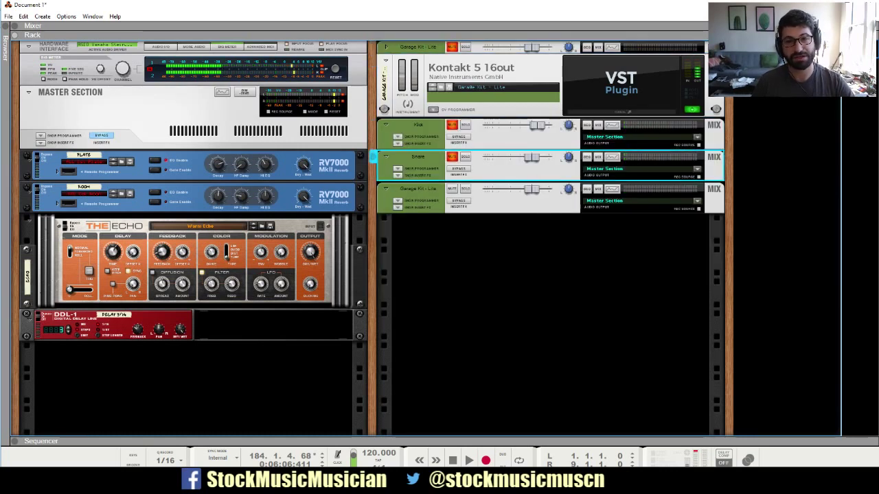